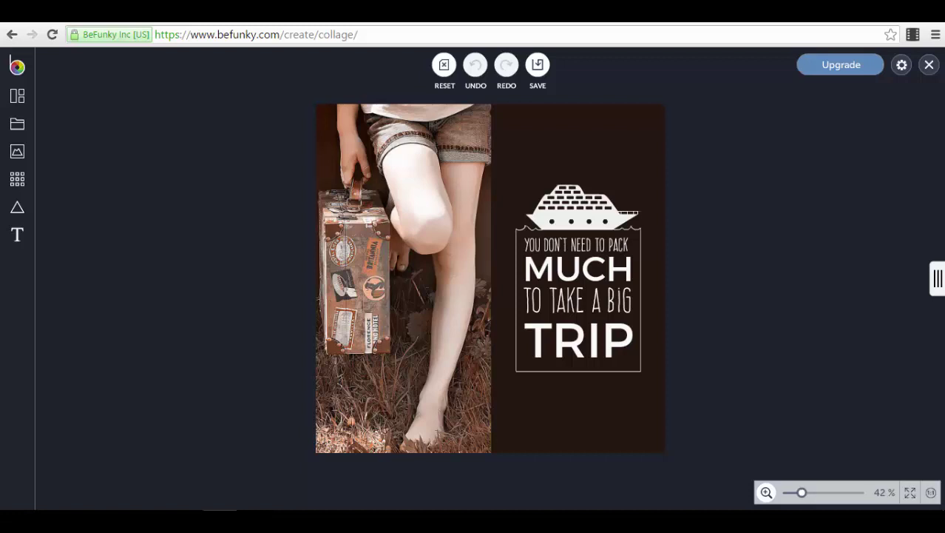
- Switch to the Designer workspace and open the Templates library's category list
click(18, 67)
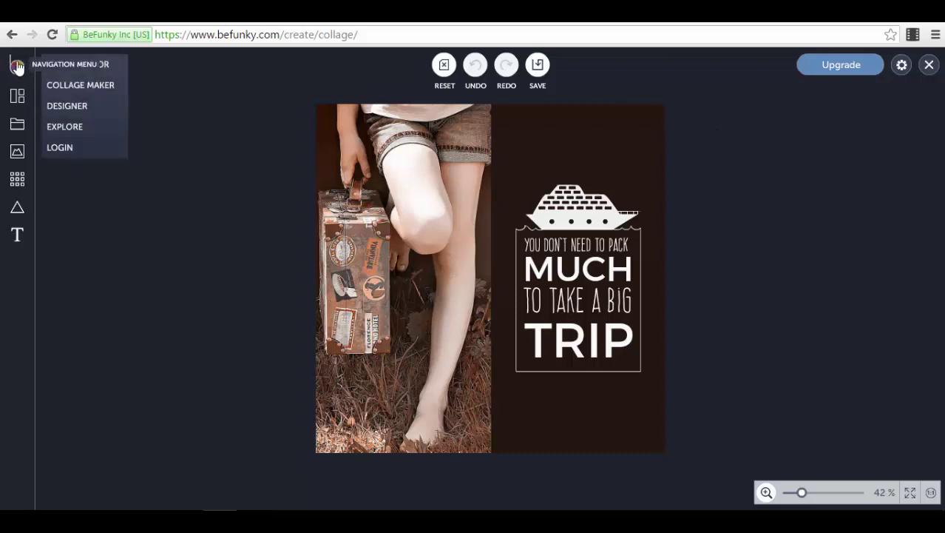
click(73, 112)
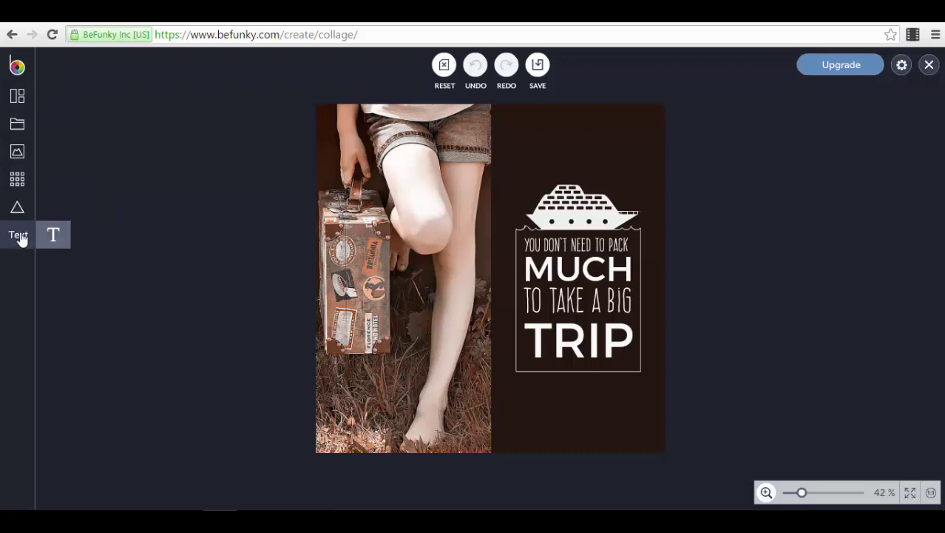
click(27, 104)
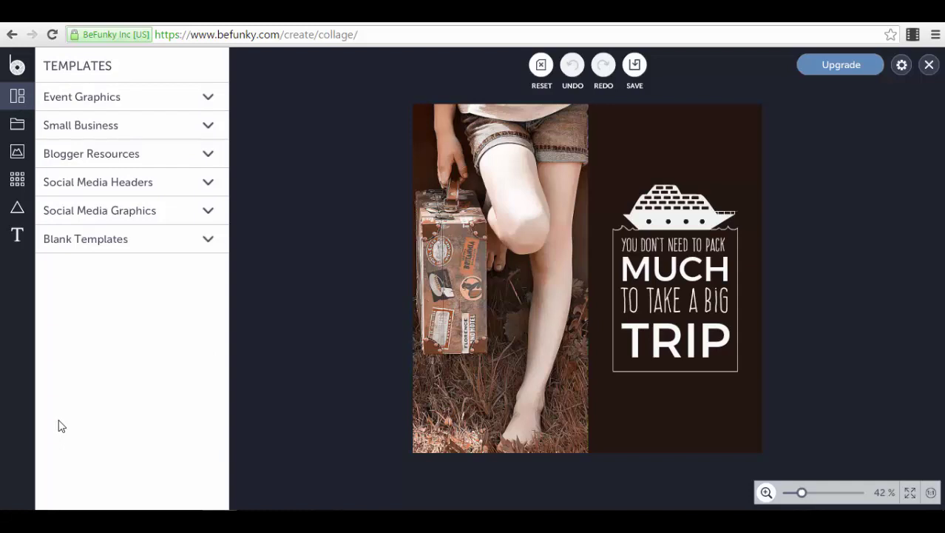
click(139, 102)
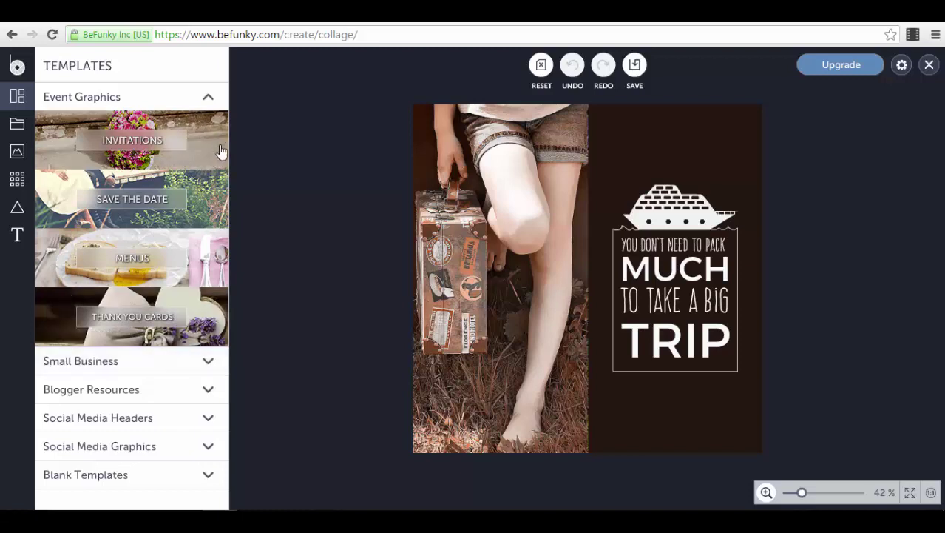
click(209, 98)
click(197, 127)
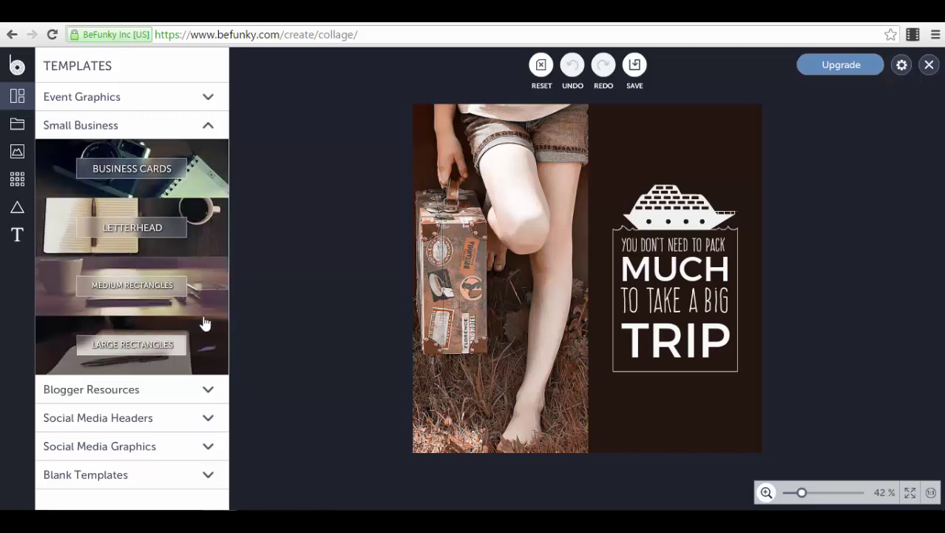
click(209, 127)
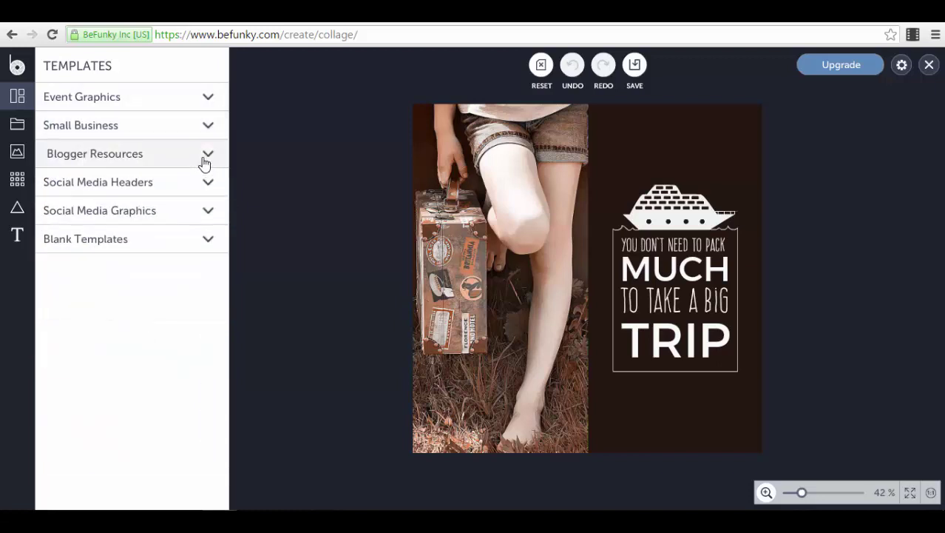
- Expand Blogger Resources to show Blog Images, Blog Titles, Step by Step and Infographics
click(207, 162)
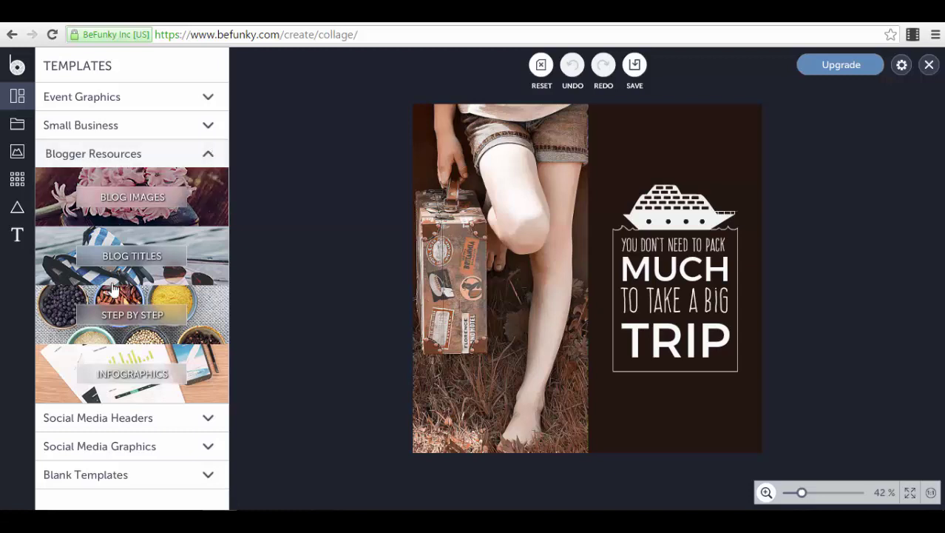
- Browse the Social Media Headers, Social Media Graphics and Blank Templates categories, ending on Social Media Headers
click(210, 418)
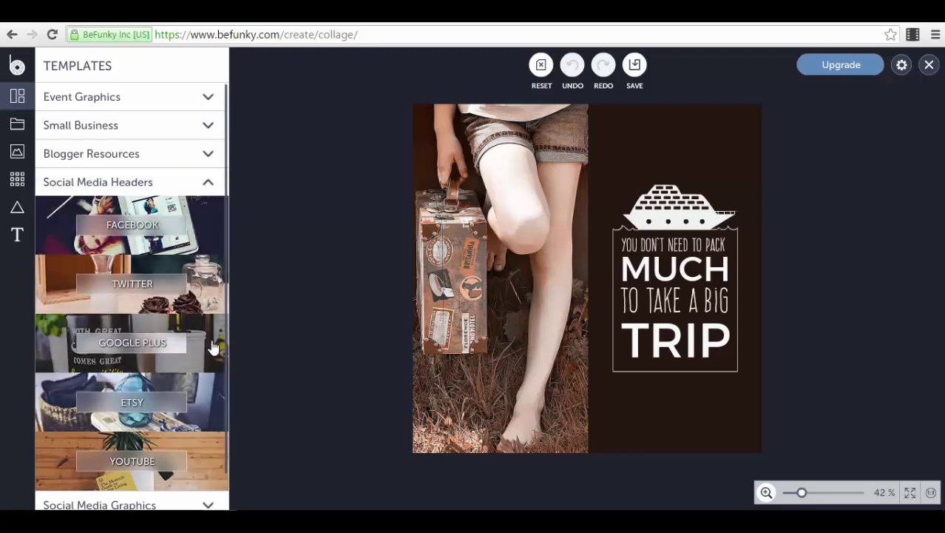
scroll(207, 359, down, 1)
scroll(206, 377, down, 1)
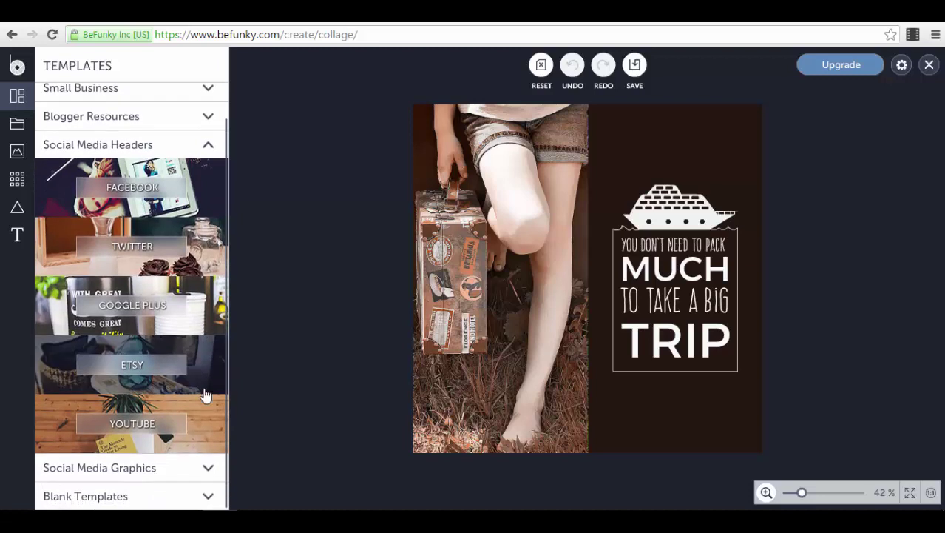
click(209, 468)
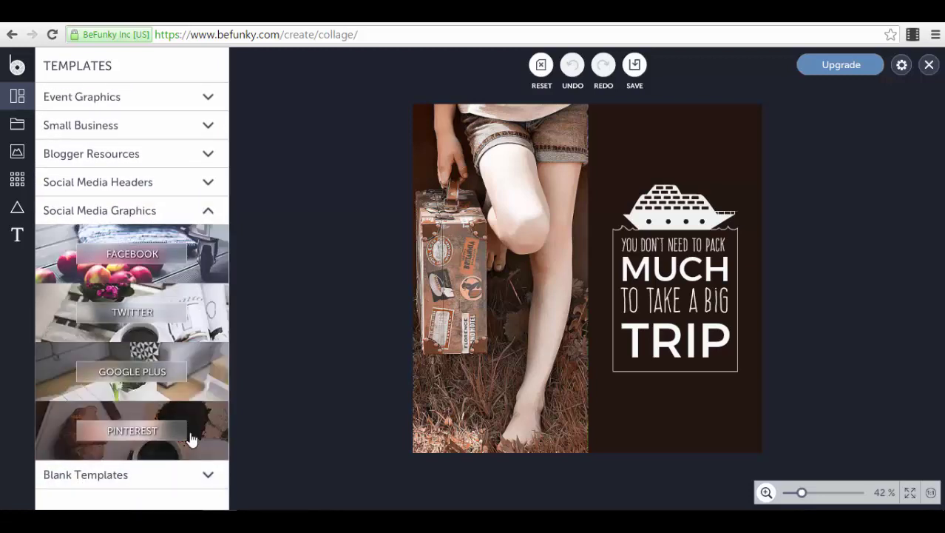
click(209, 475)
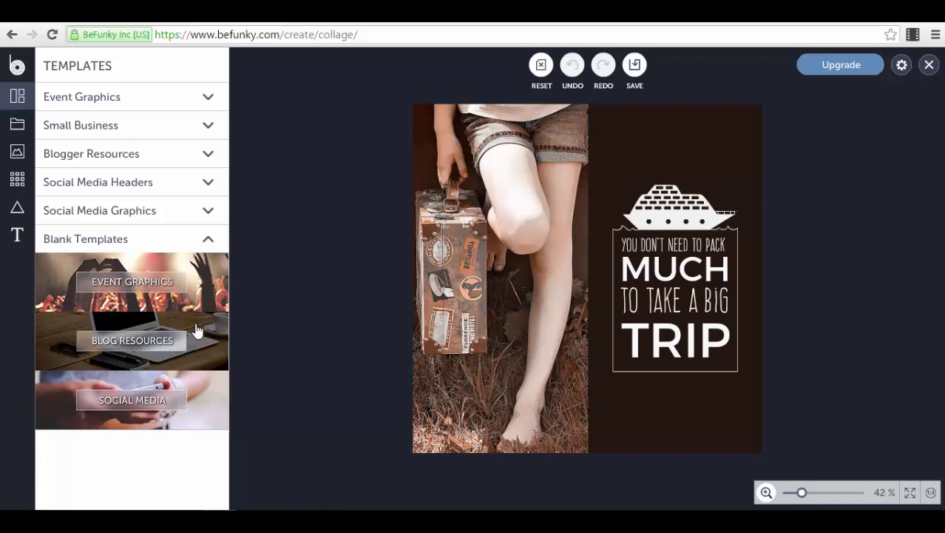
click(207, 185)
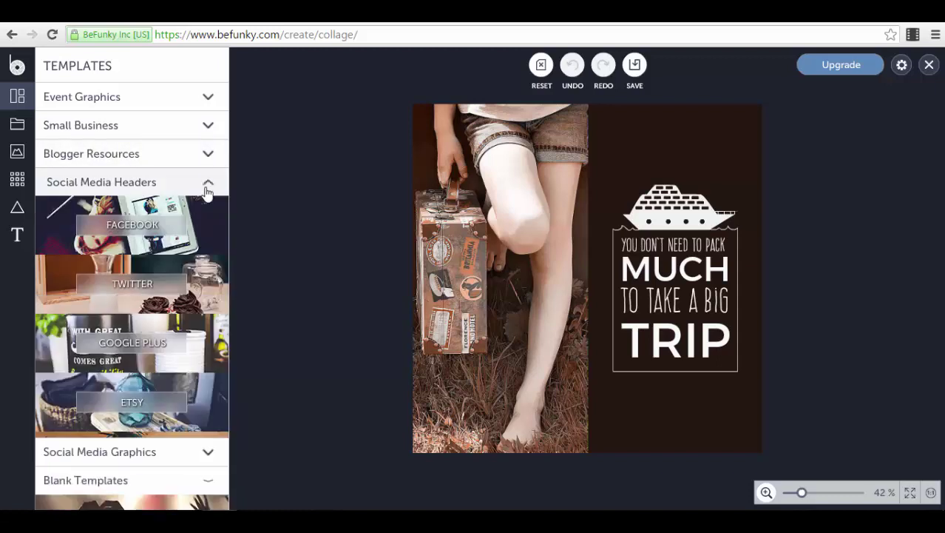
- Load the 851 x 315 px macaron Facebook Cover #6 template onto the canvas
click(206, 238)
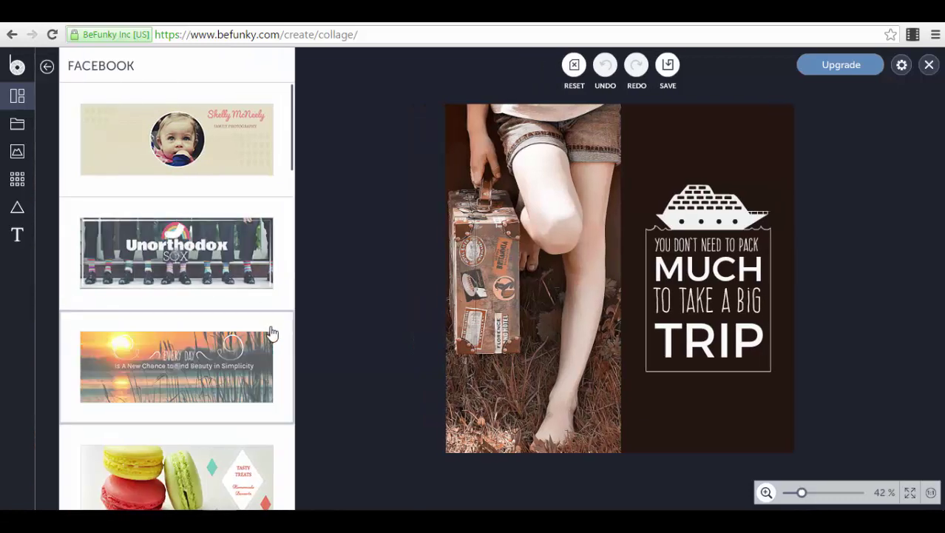
scroll(270, 334, down, 2)
scroll(270, 340, down, 1)
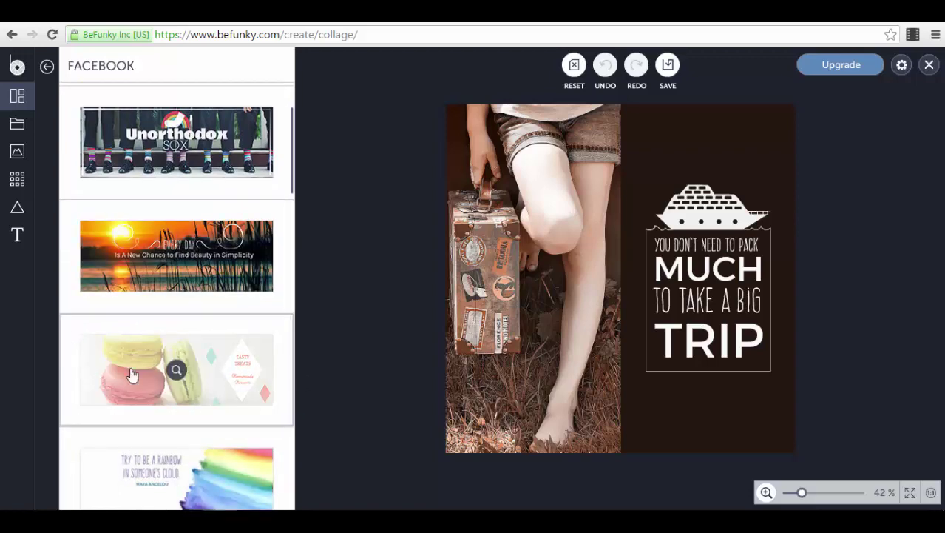
click(241, 378)
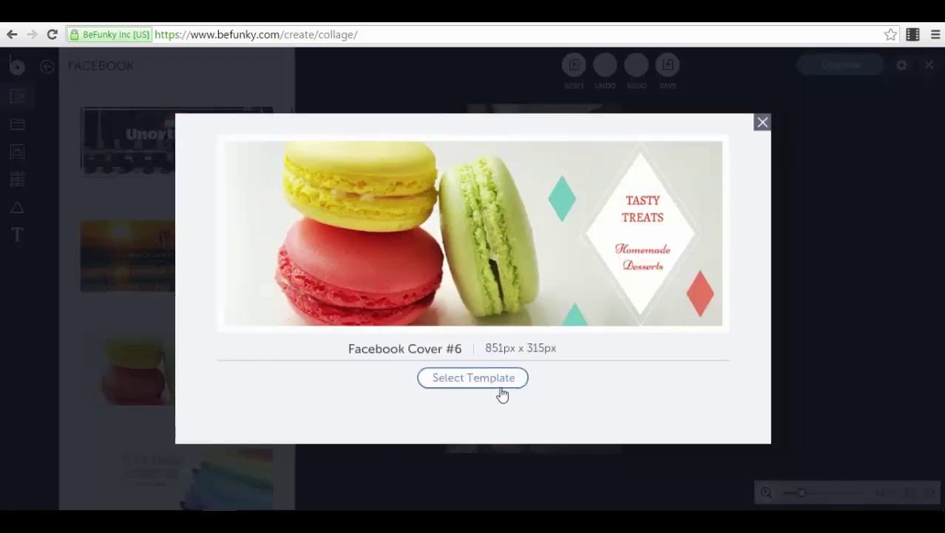
click(463, 383)
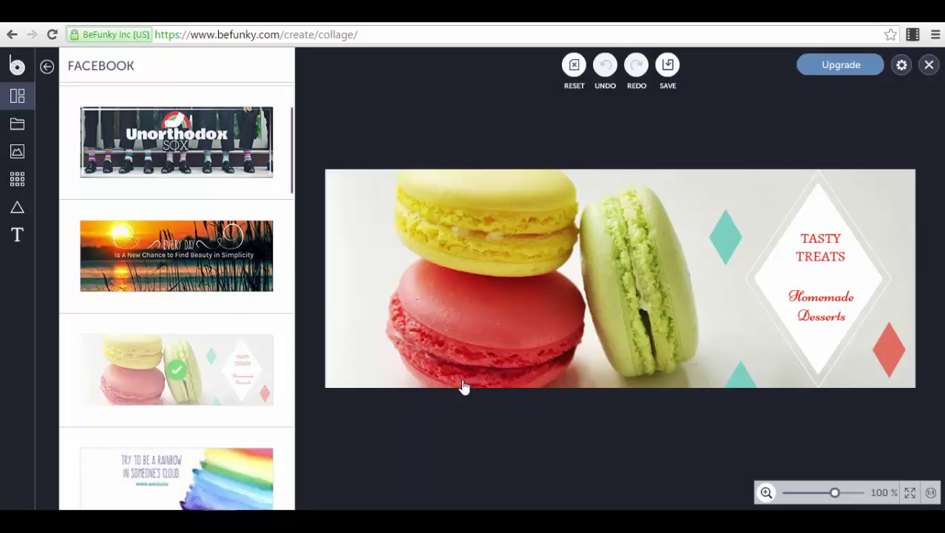
- Select the macaron photo and the diamond graphic in turn, nudging the diamond's rotation
click(545, 290)
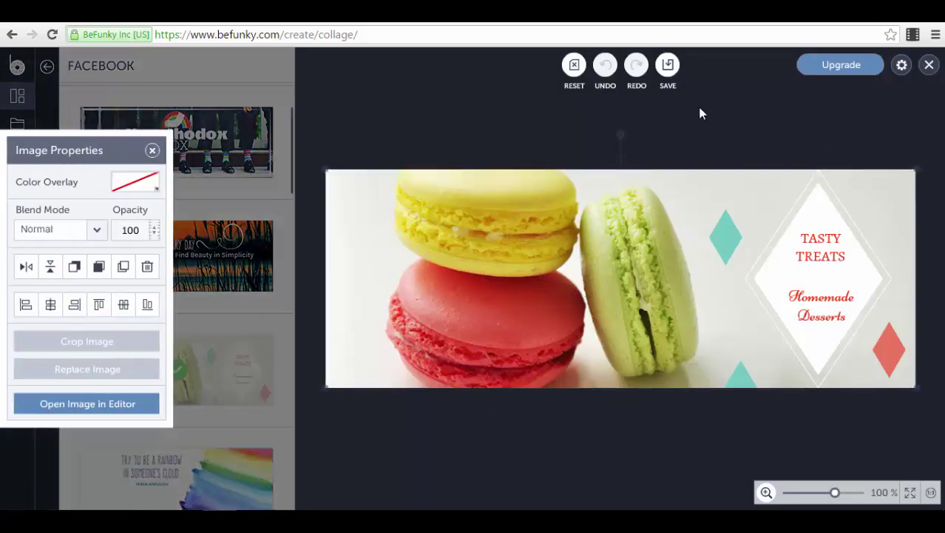
click(514, 105)
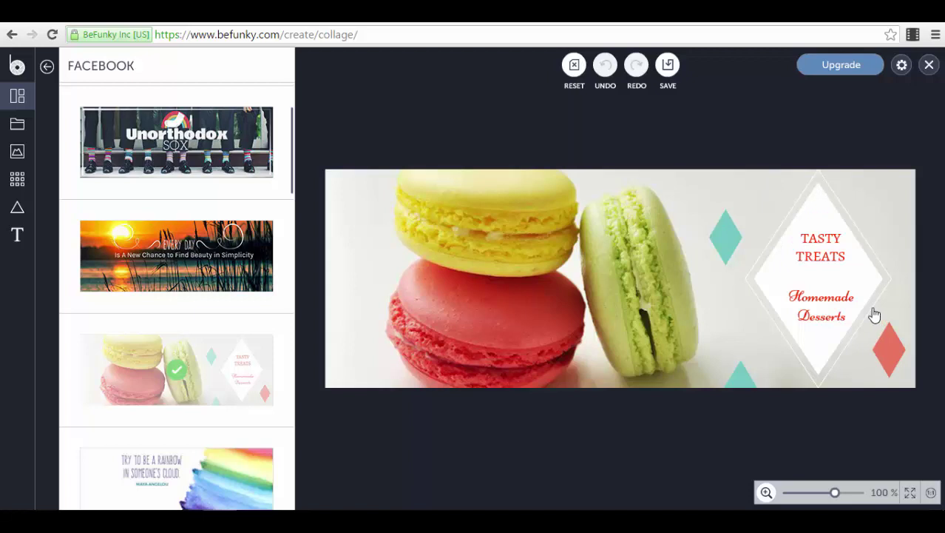
click(826, 285)
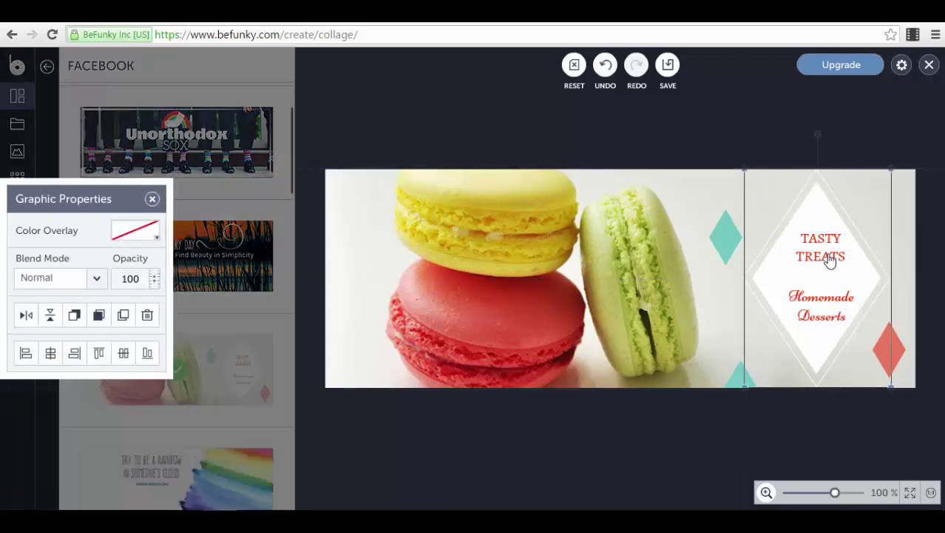
click(532, 201)
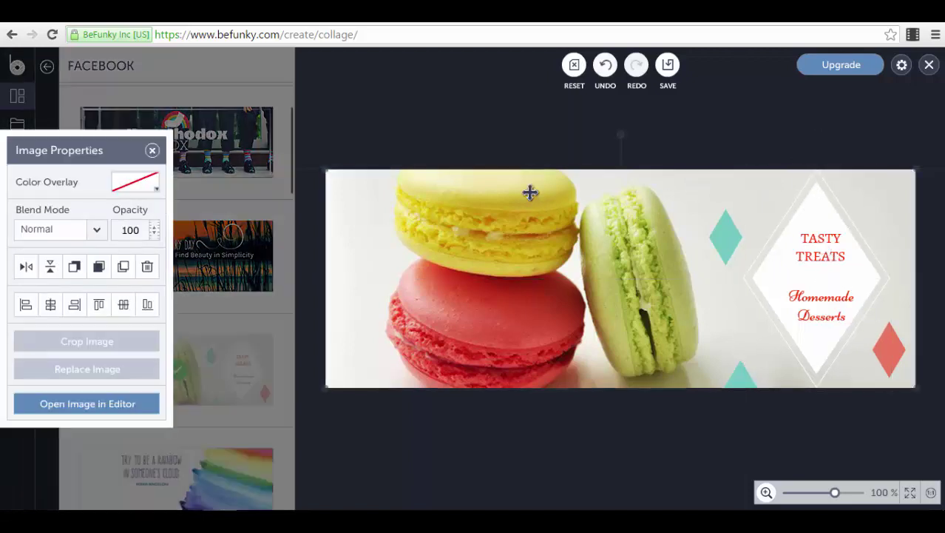
click(809, 209)
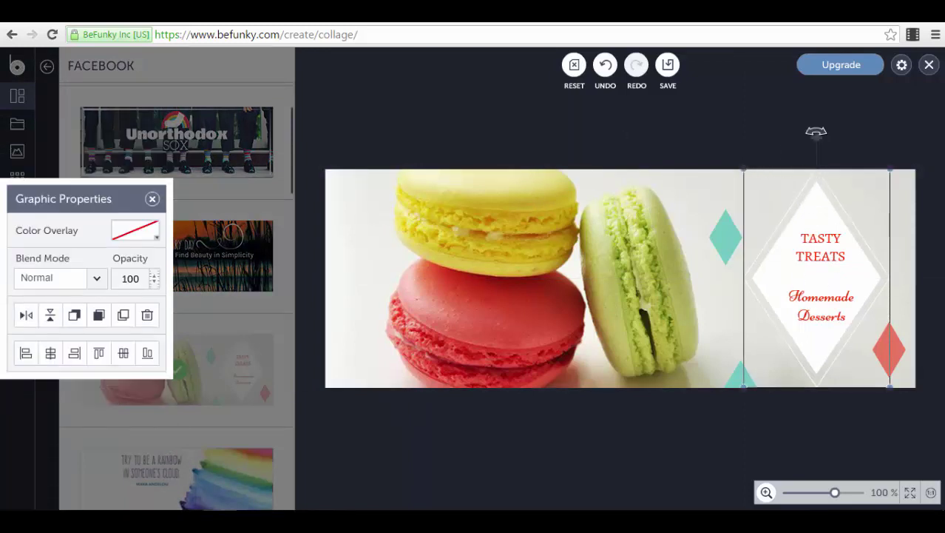
mouse_move(816, 131)
mouse_down()
mouse_move(854, 139)
mouse_move(783, 135)
mouse_move(818, 131)
mouse_up()
- Inspect the TASTY TREATS and Homemade Desserts texts and diamond shapes, then open the Project Manager
click(820, 244)
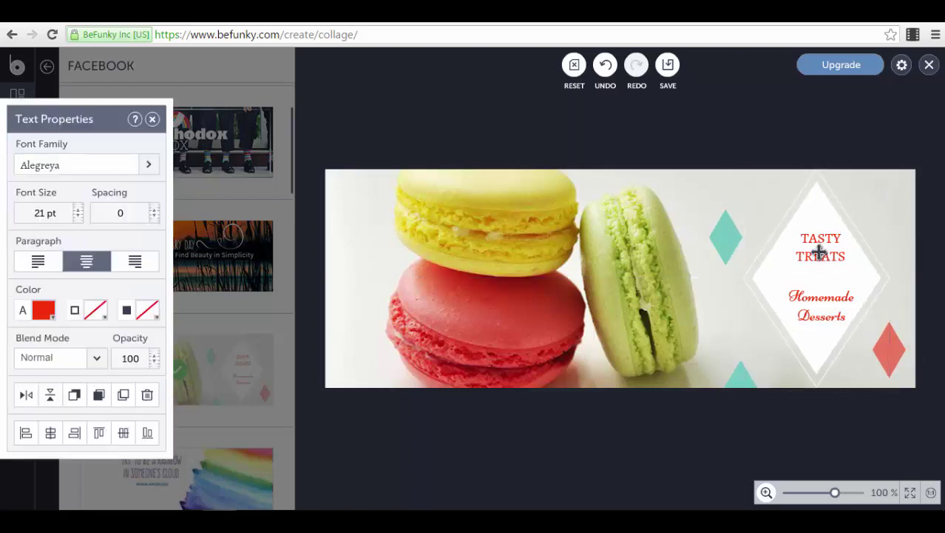
click(818, 300)
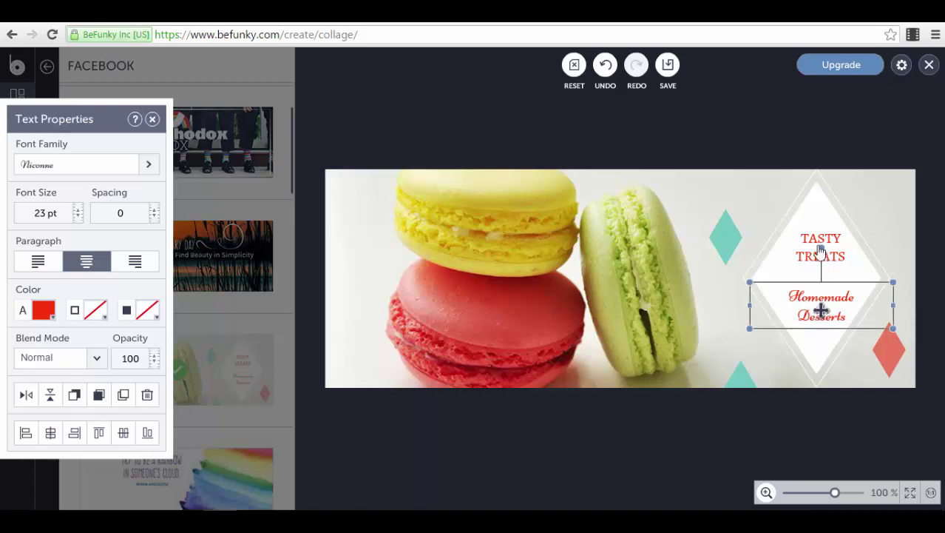
click(814, 233)
click(727, 234)
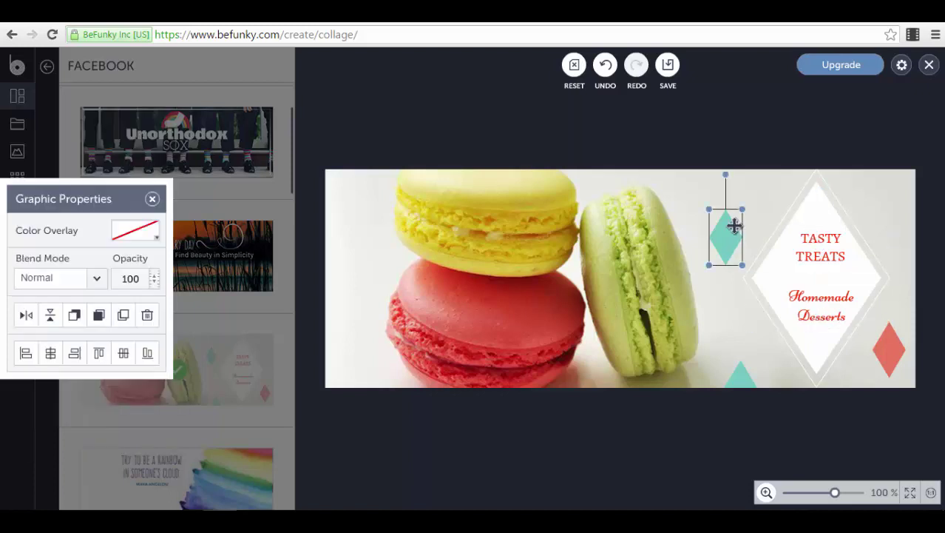
click(741, 372)
click(886, 348)
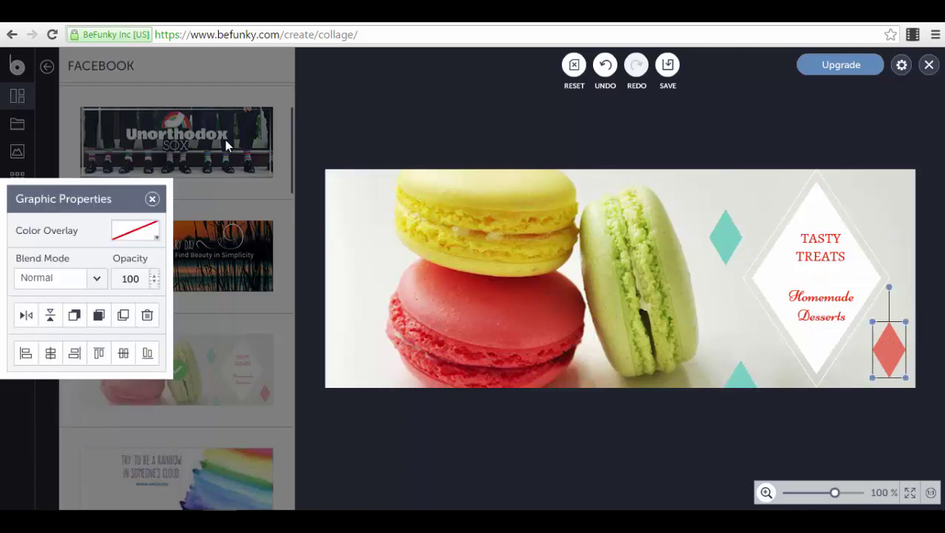
click(151, 198)
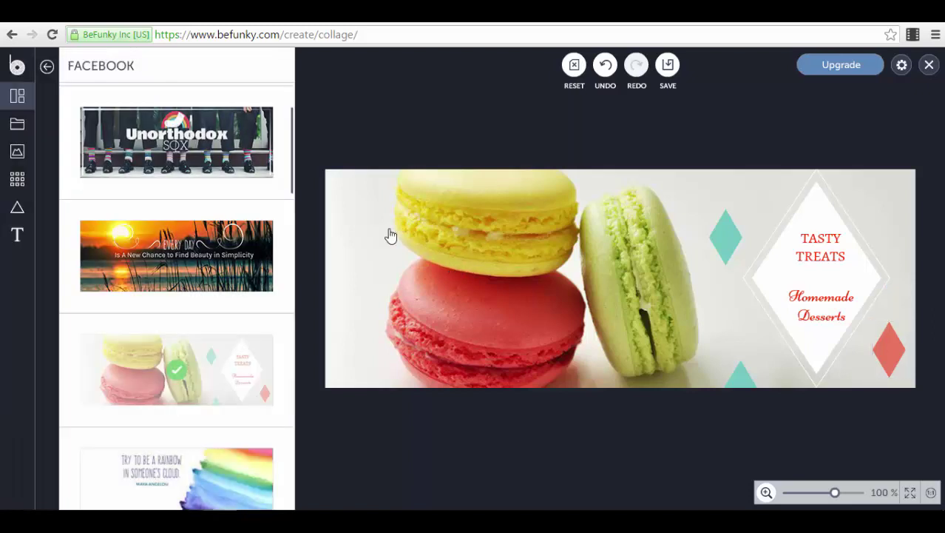
click(27, 127)
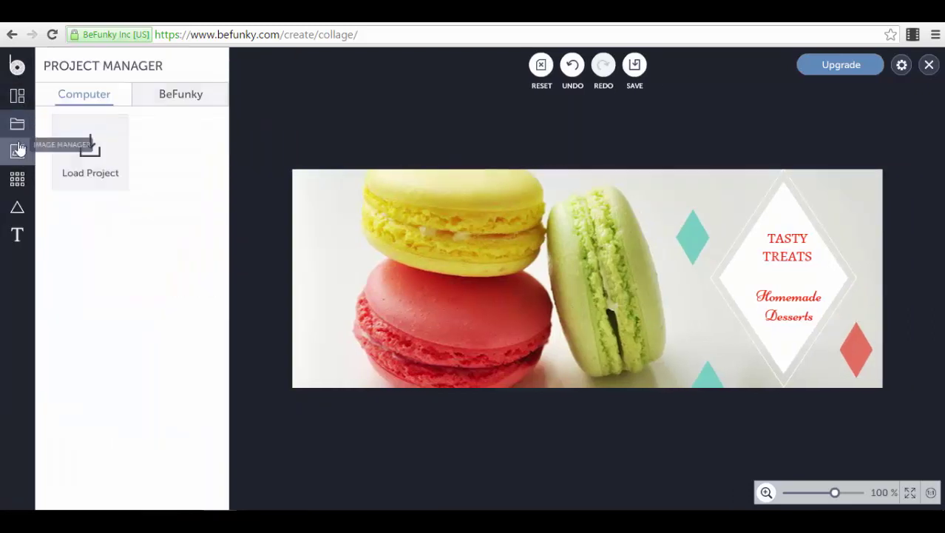
- Add the pink wavy line from Design Elements > Lines and drag it to the image's top edge
click(20, 157)
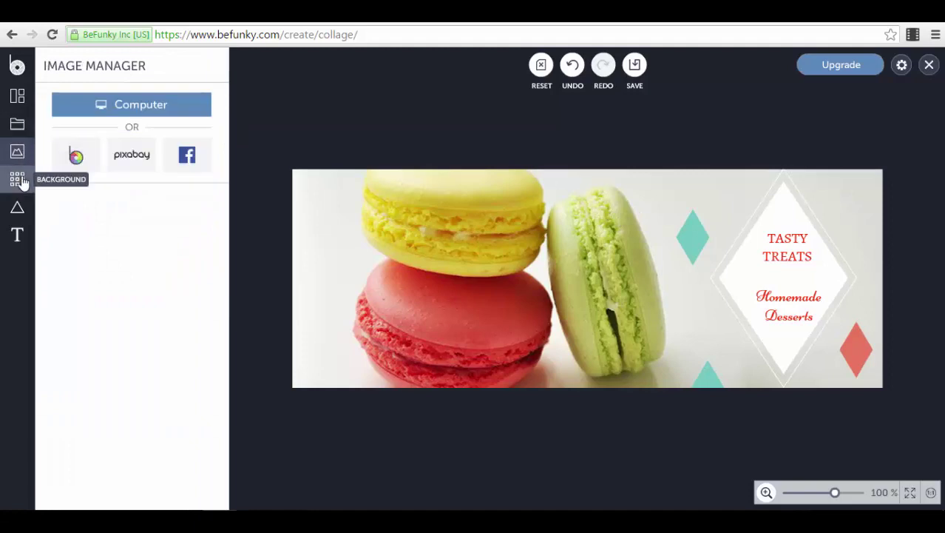
click(17, 179)
click(18, 204)
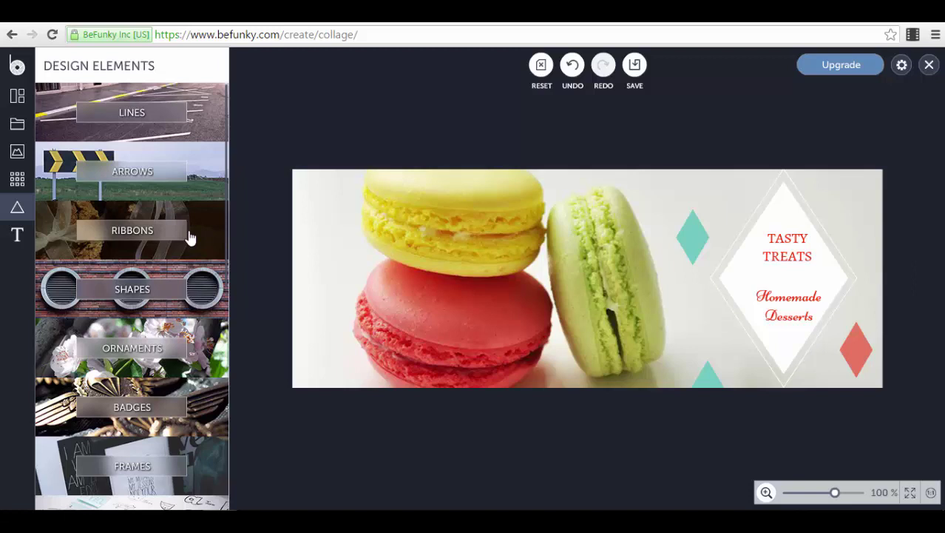
click(211, 122)
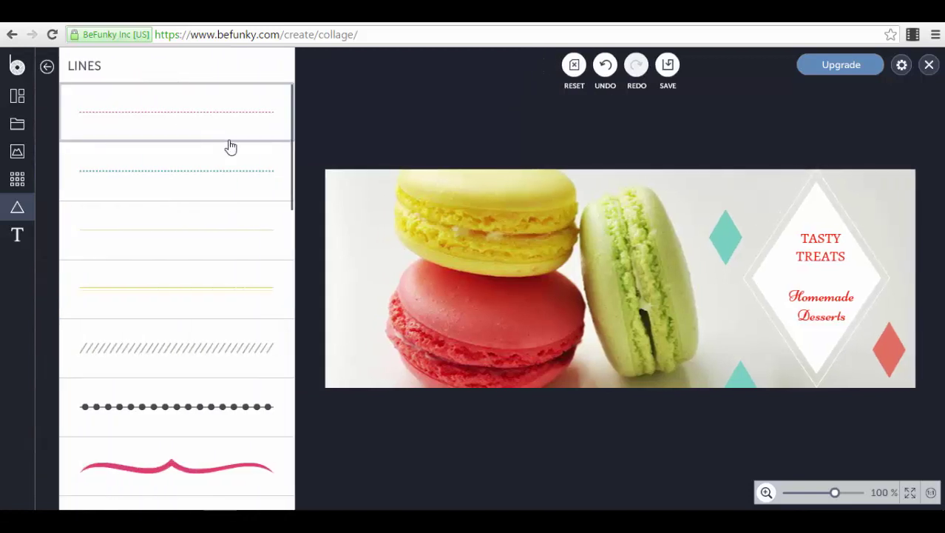
click(161, 478)
mouse_move(604, 285)
mouse_down()
mouse_move(667, 247)
mouse_move(742, 176)
mouse_move(763, 183)
mouse_up()
- Close the line's properties and browse the Ribbons design elements
click(359, 85)
click(47, 68)
click(136, 234)
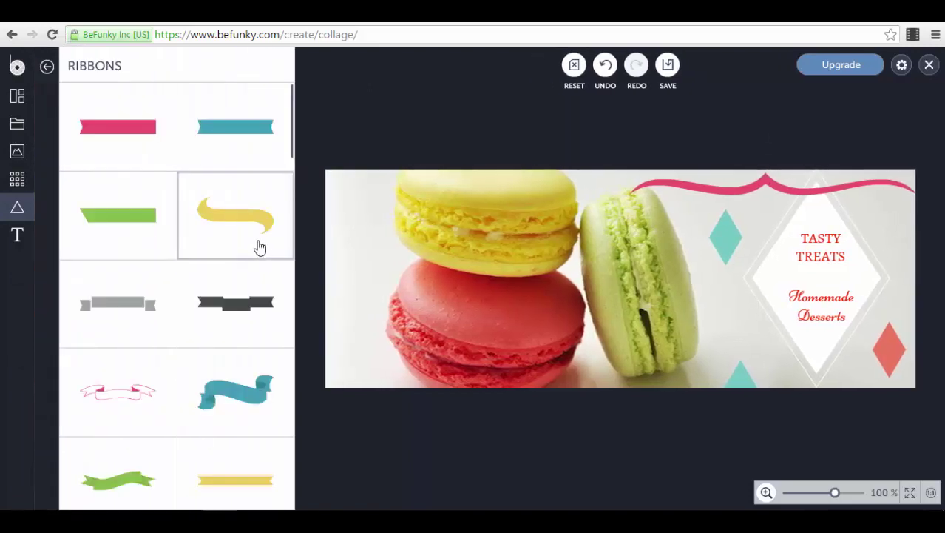
scroll(176, 348, down, 2)
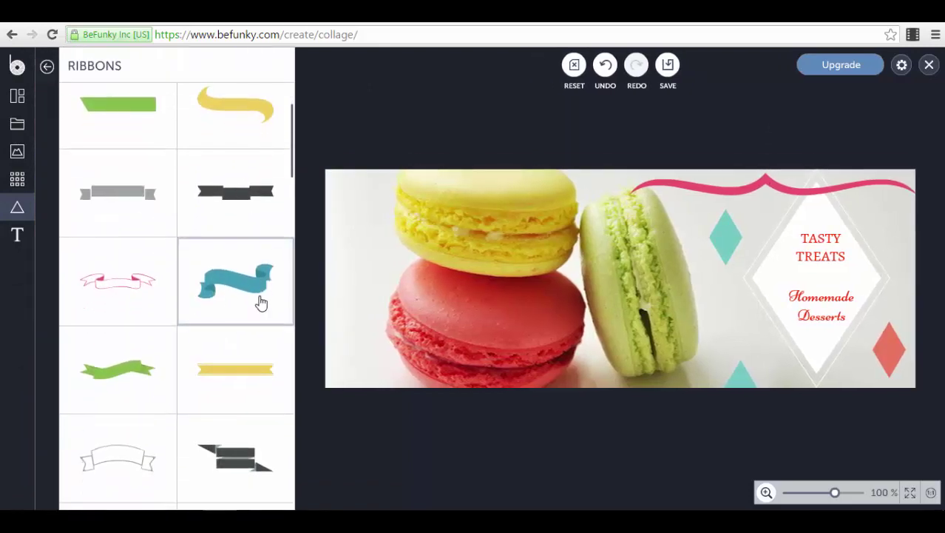
click(46, 66)
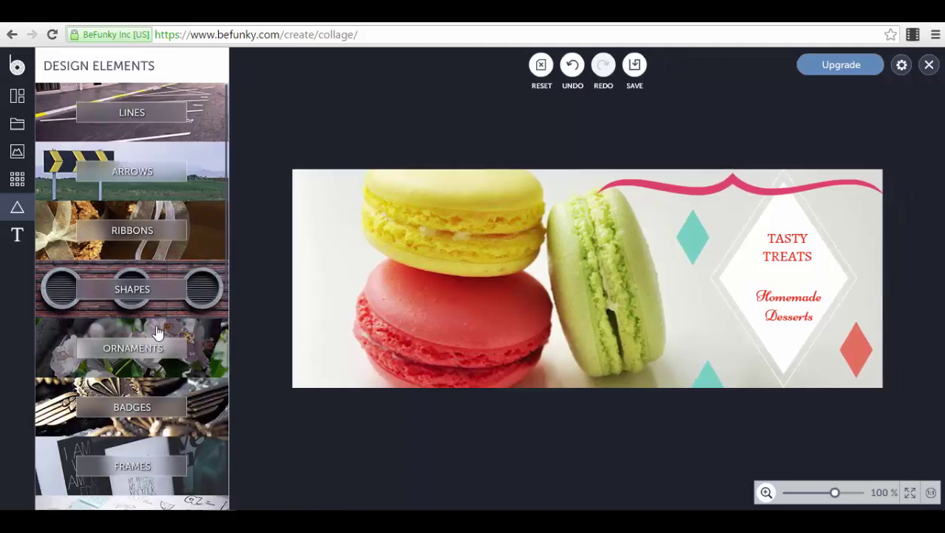
click(192, 300)
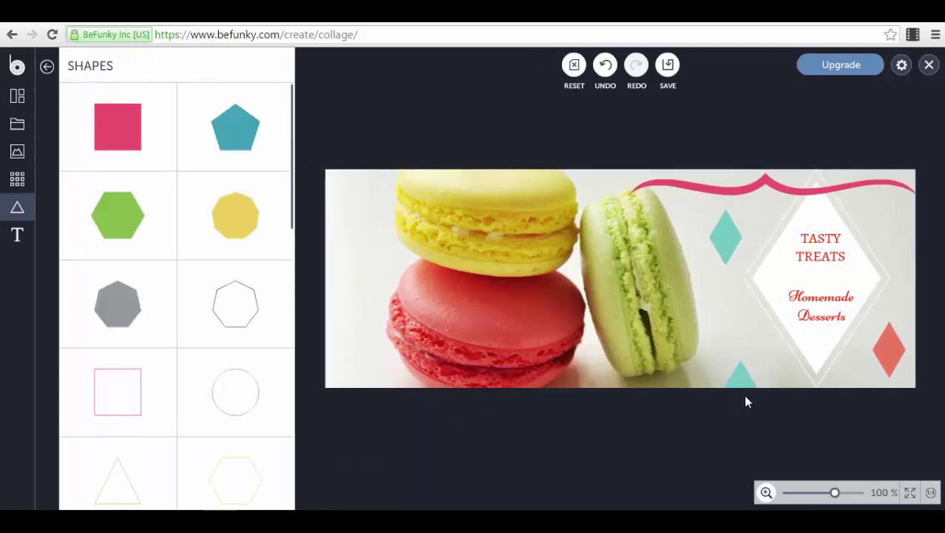
click(46, 68)
scroll(198, 305, down, 2)
click(198, 305)
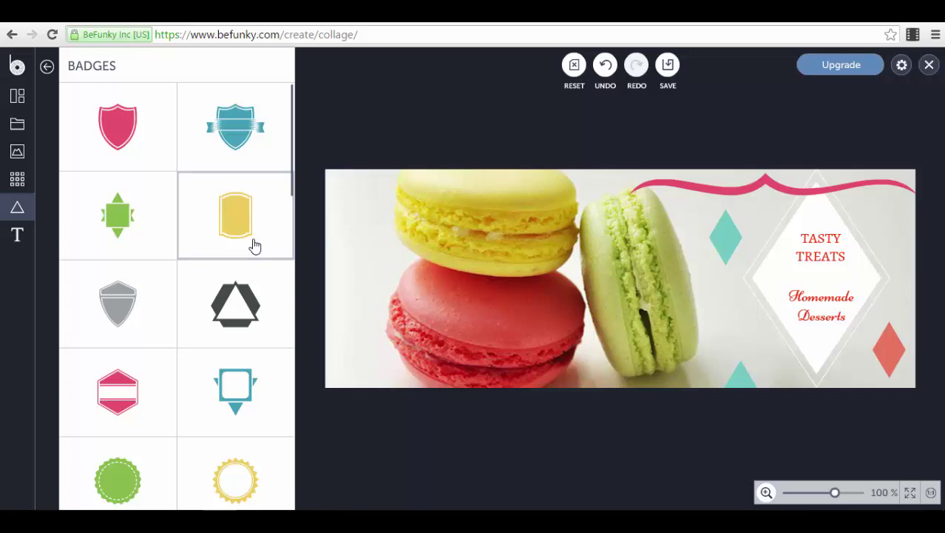
scroll(186, 266, down, 3)
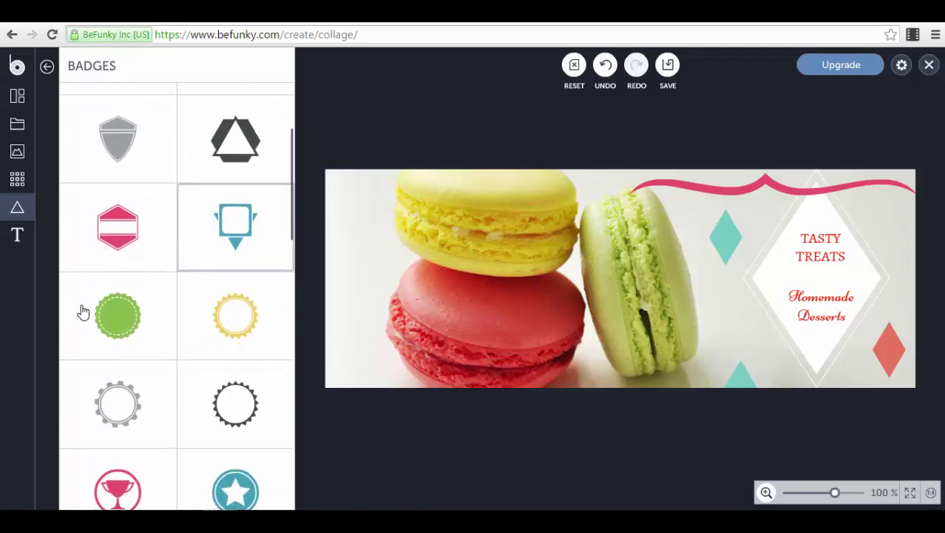
scroll(133, 281, down, 2)
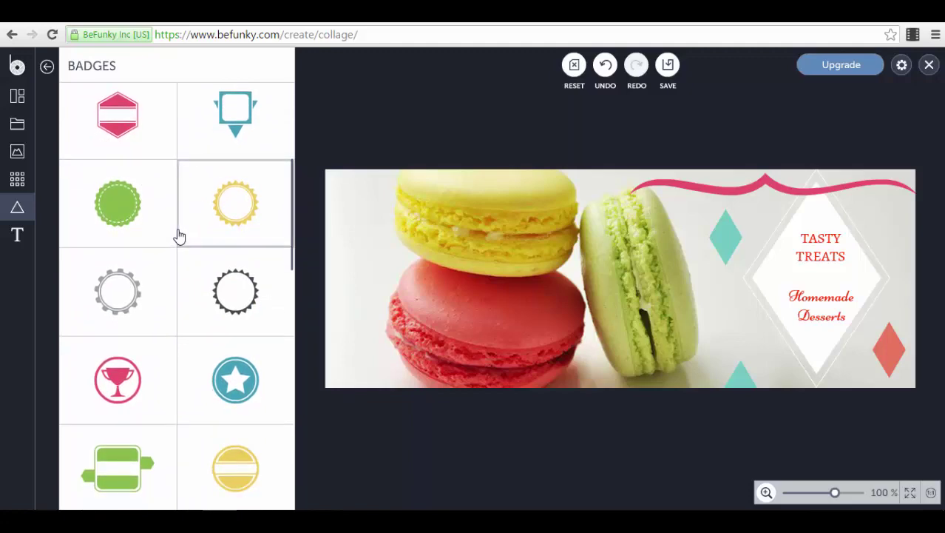
scroll(118, 214, up, 3)
- Browse the Frames design elements and return to the category list
click(47, 66)
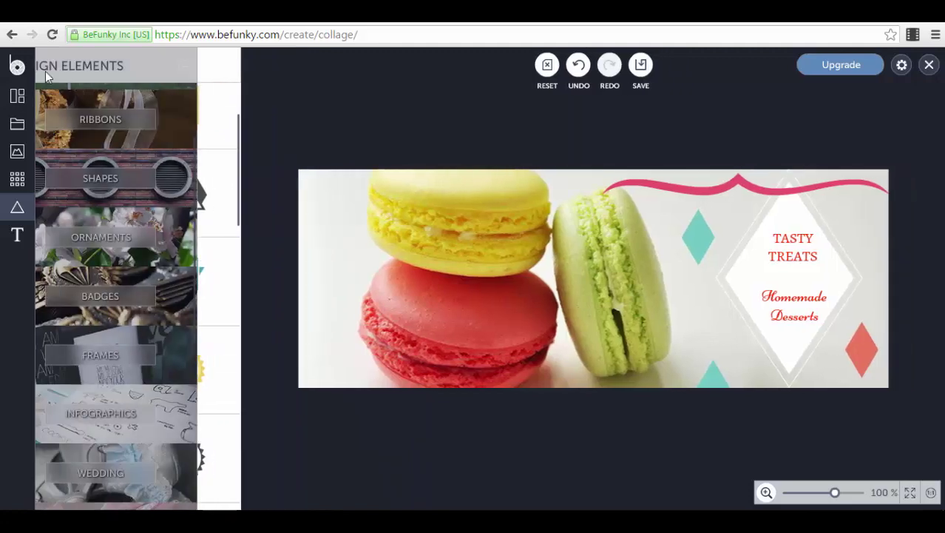
scroll(142, 334, down, 2)
click(193, 259)
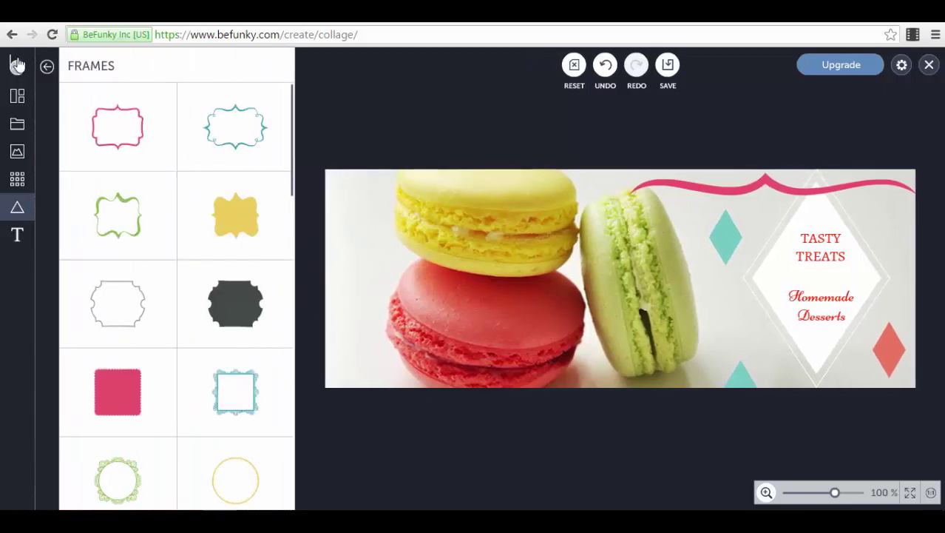
click(44, 67)
scroll(148, 222, down, 5)
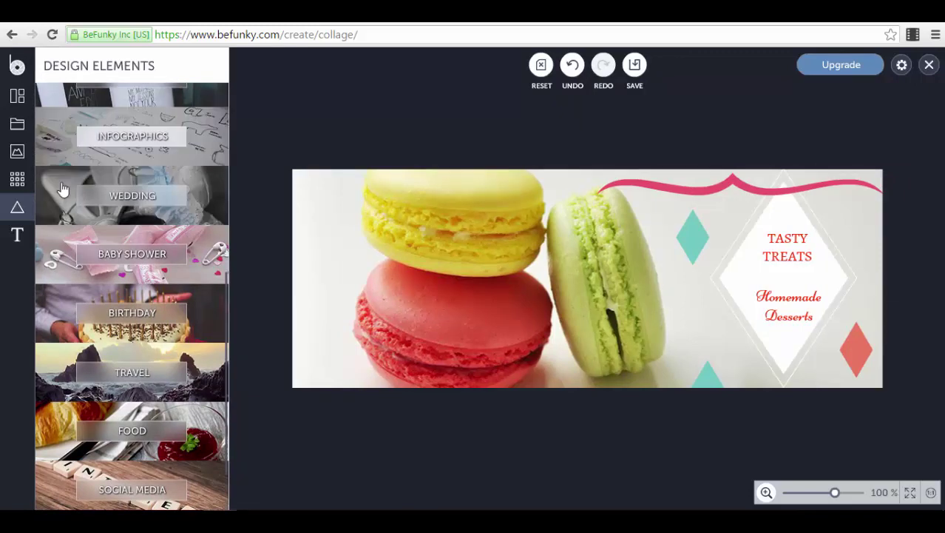
scroll(172, 334, down, 1)
scroll(172, 334, down, 3)
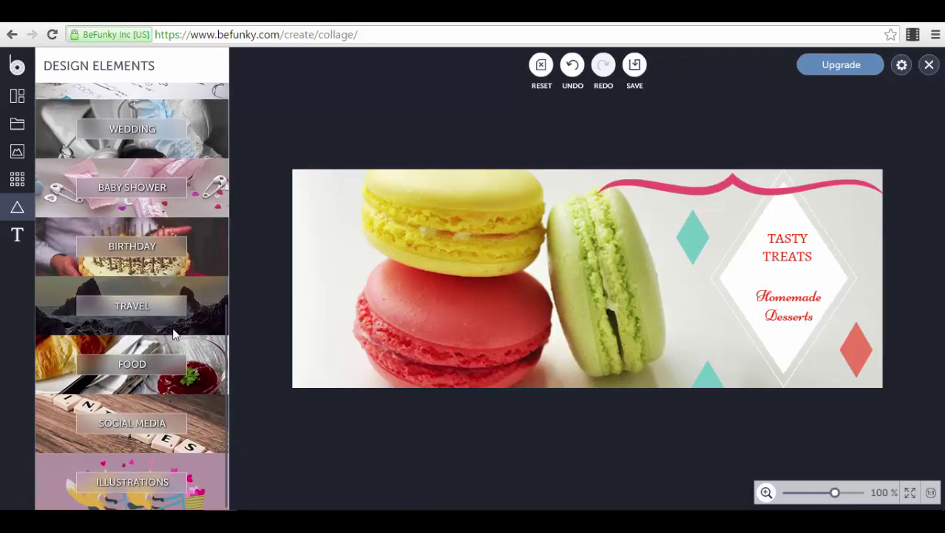
- Browse the Social Media icons and Illustrations clip-art, then go back to the categories
click(211, 436)
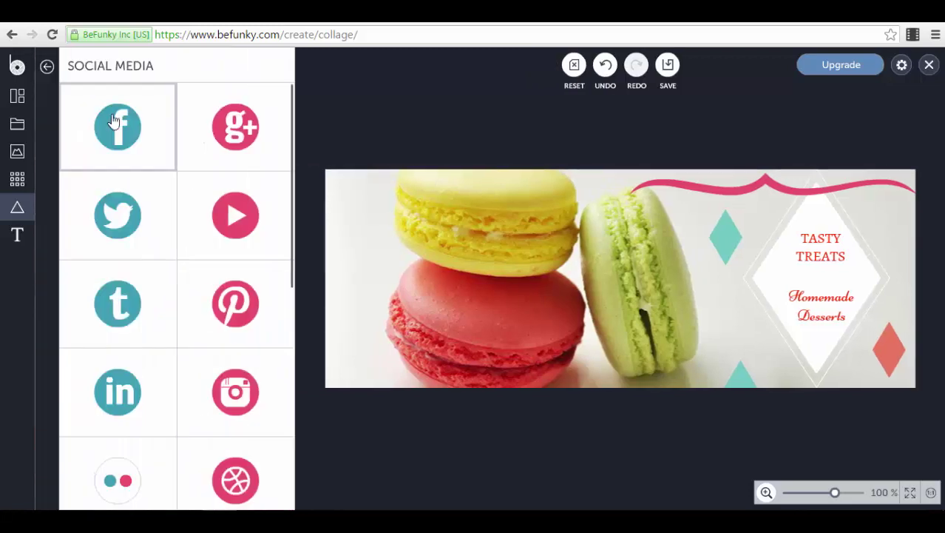
scroll(211, 153, down, 4)
scroll(233, 189, up, 3)
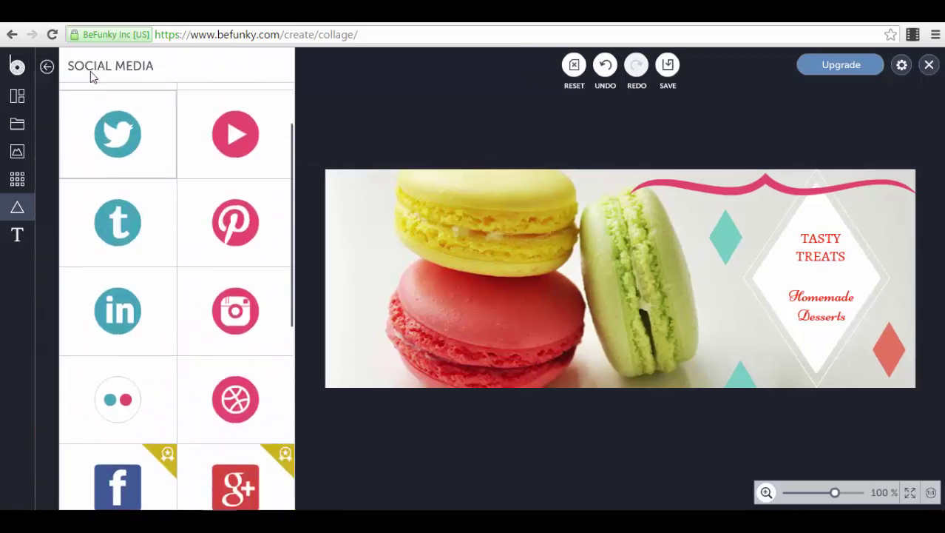
click(46, 66)
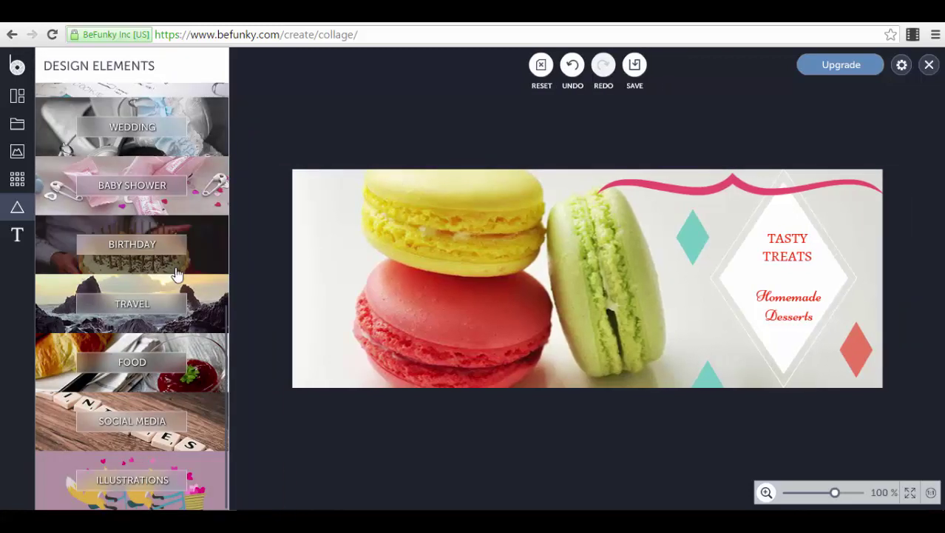
click(196, 473)
scroll(253, 316, down, 3)
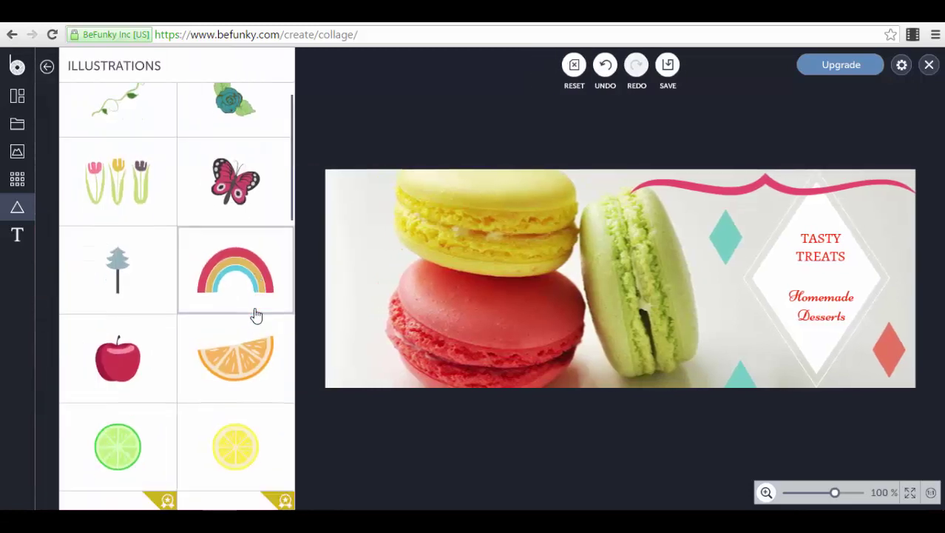
scroll(205, 241, up, 3)
click(47, 67)
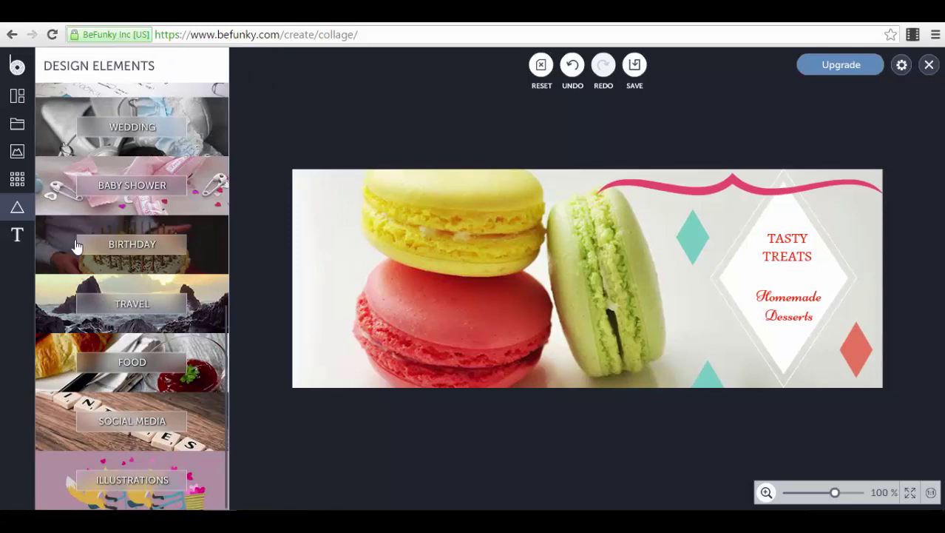
- Add a 'CLICK WHEN SELECTED TO EDIT TEXT' text box and drag it to the cover's bottom edge
click(17, 237)
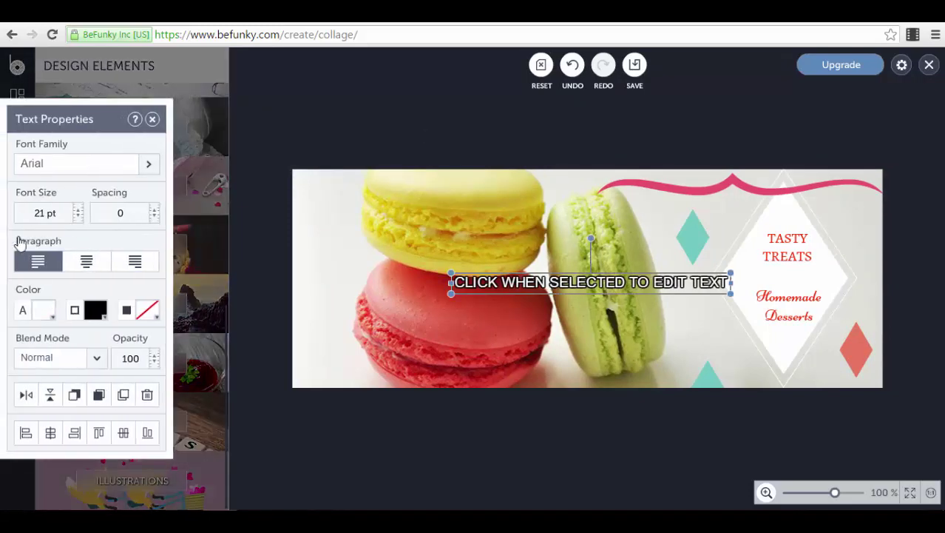
drag(519, 281, 413, 362)
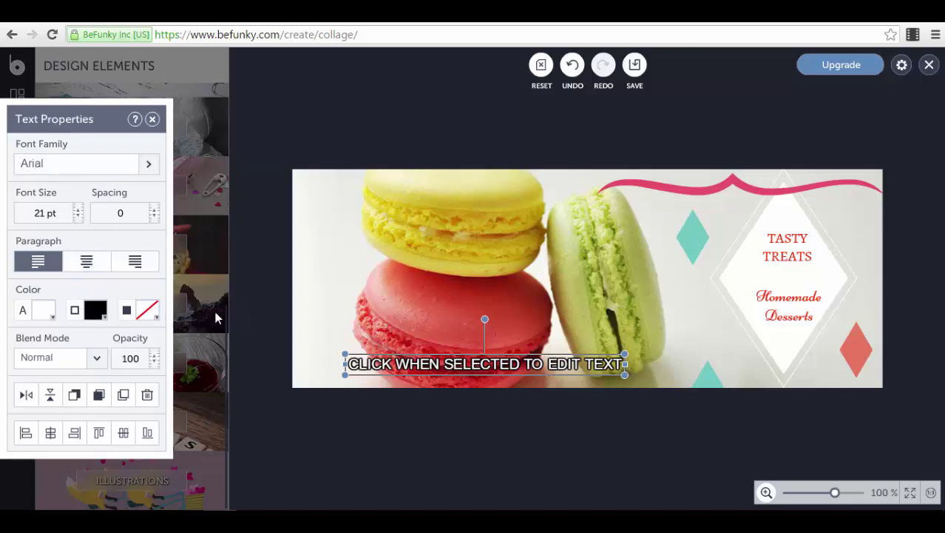
click(242, 297)
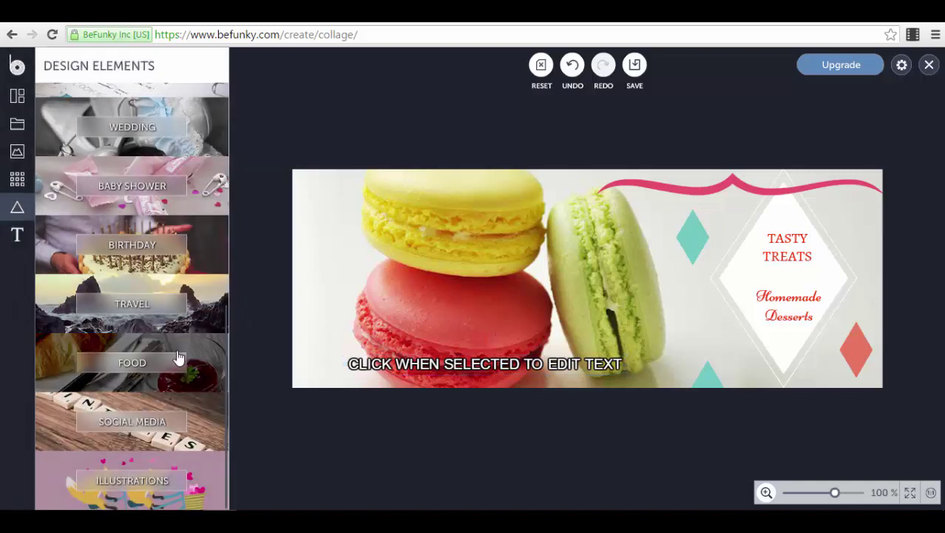